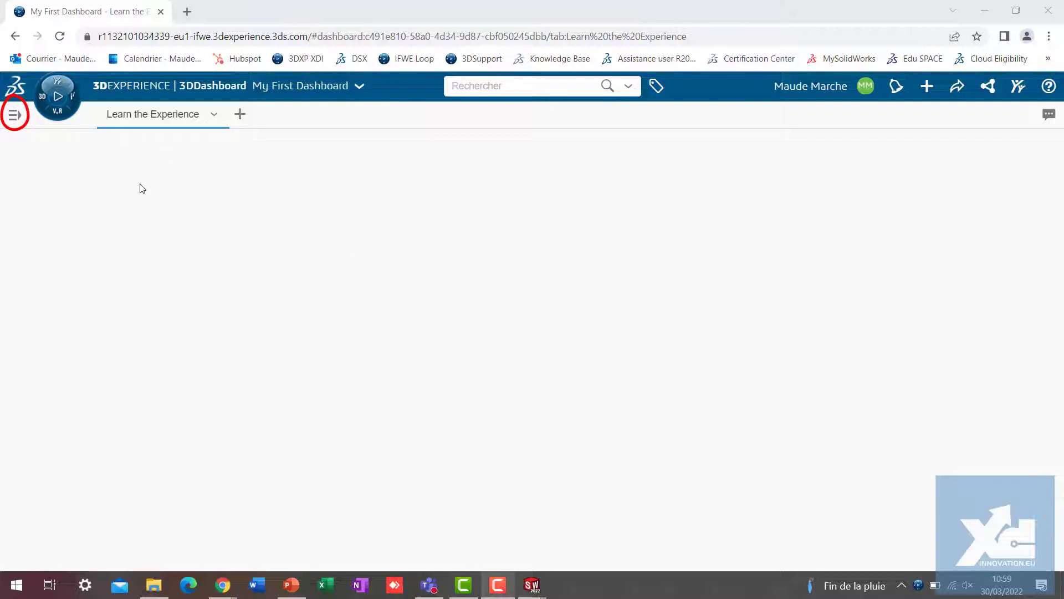
Create a new empty dashboard named Exemple.
click(15, 116)
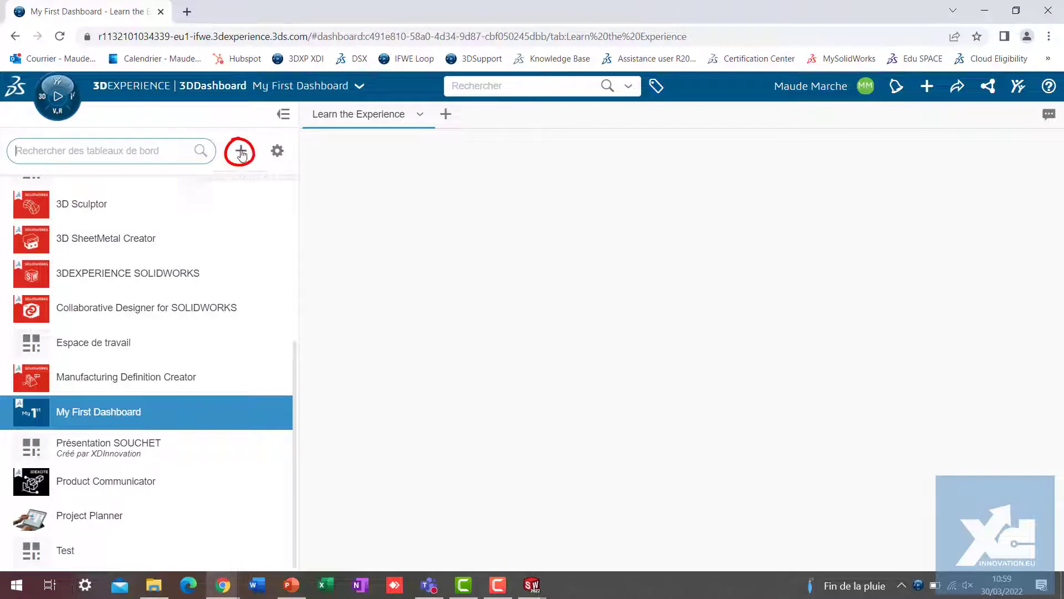
click(241, 154)
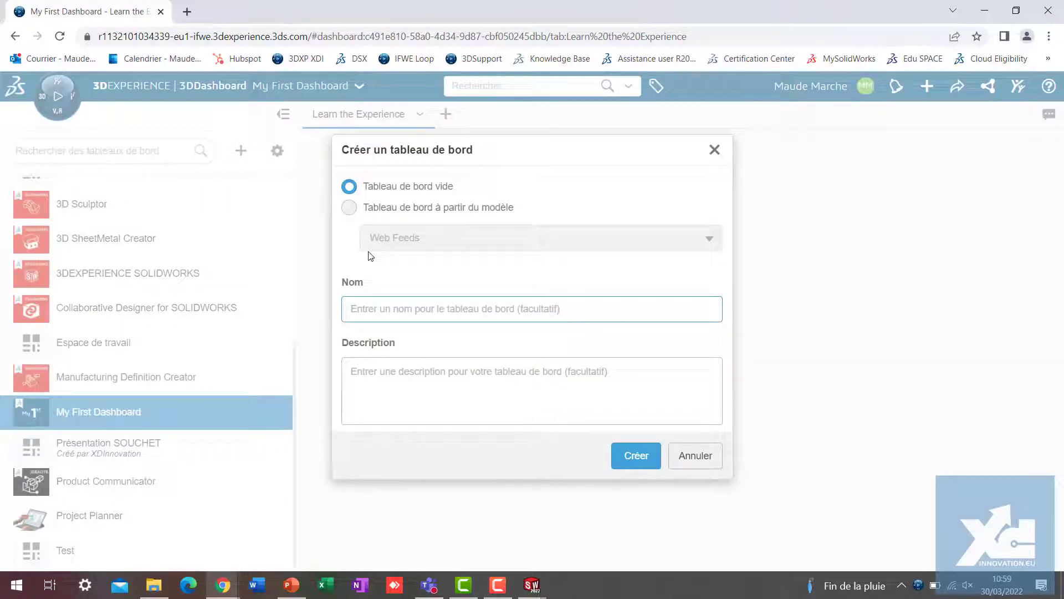
text(E)
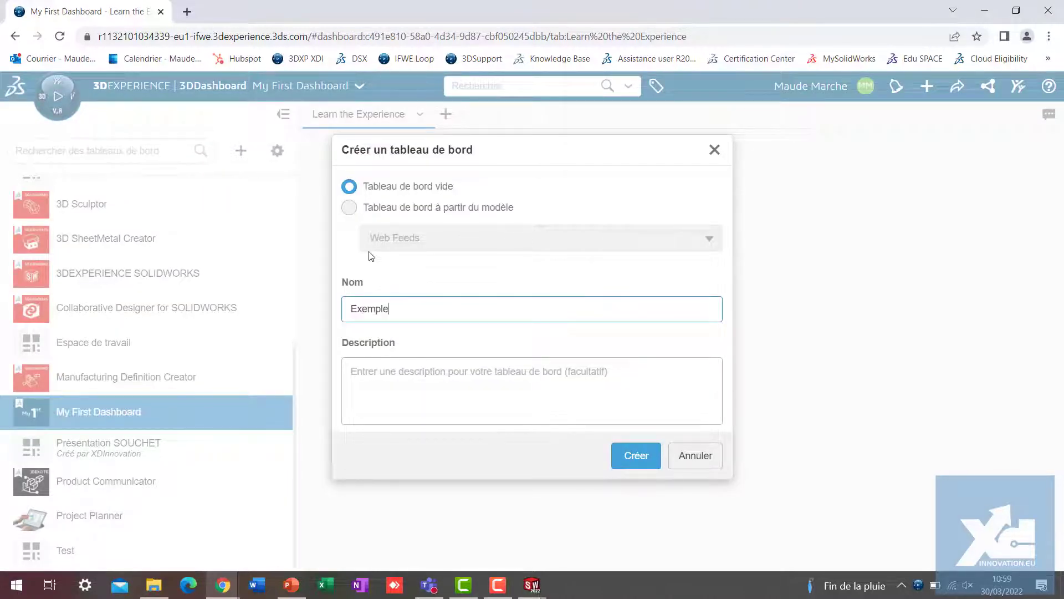
text(xemple)
key(Return)
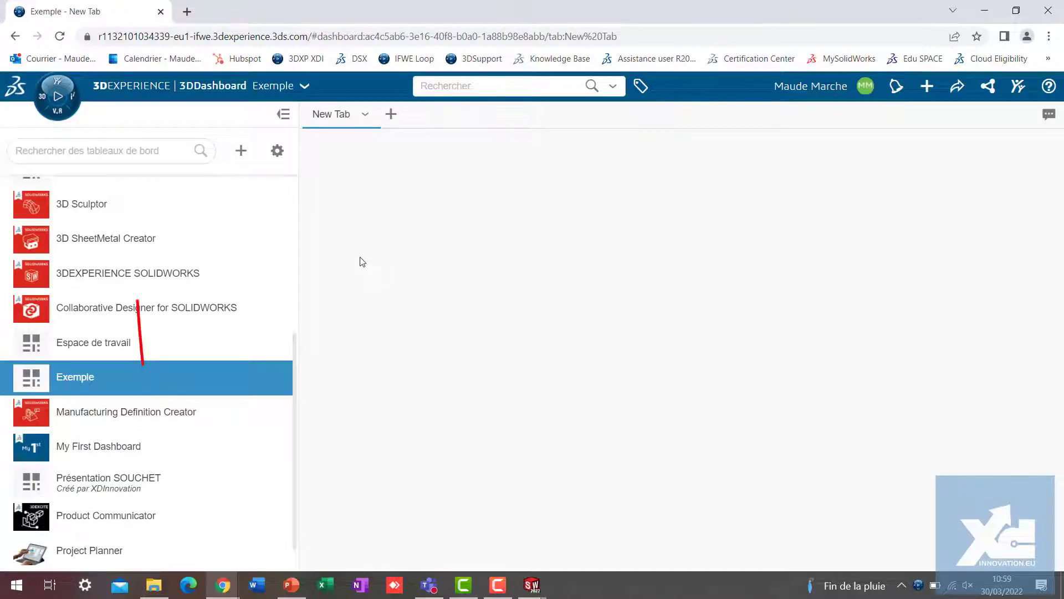
Add the Exemple dashboard to the favourite dashboards and rename its tab Mes fichiers.
mouse_move(238, 379)
mouse_down()
mouse_move(251, 204)
mouse_move(241, 251)
mouse_up()
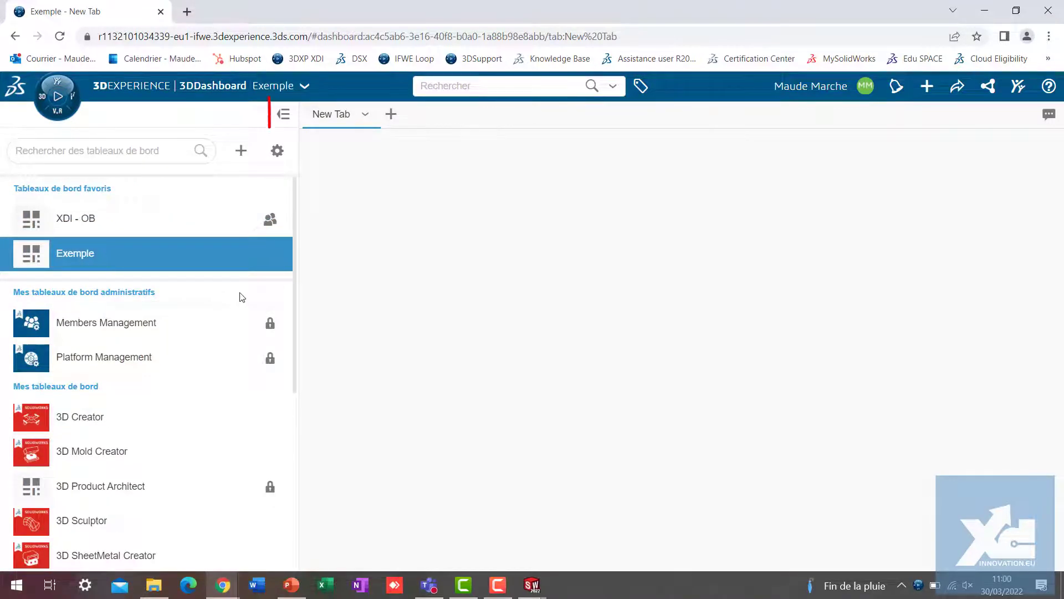
click(283, 114)
double_click(134, 114)
text(Mes fichiers)
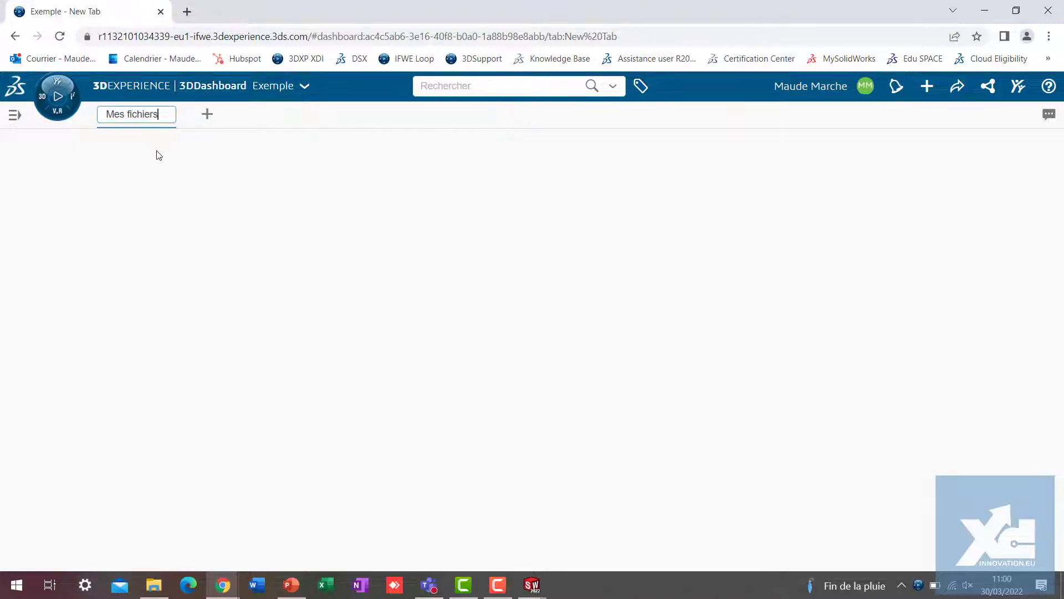
key(Return)
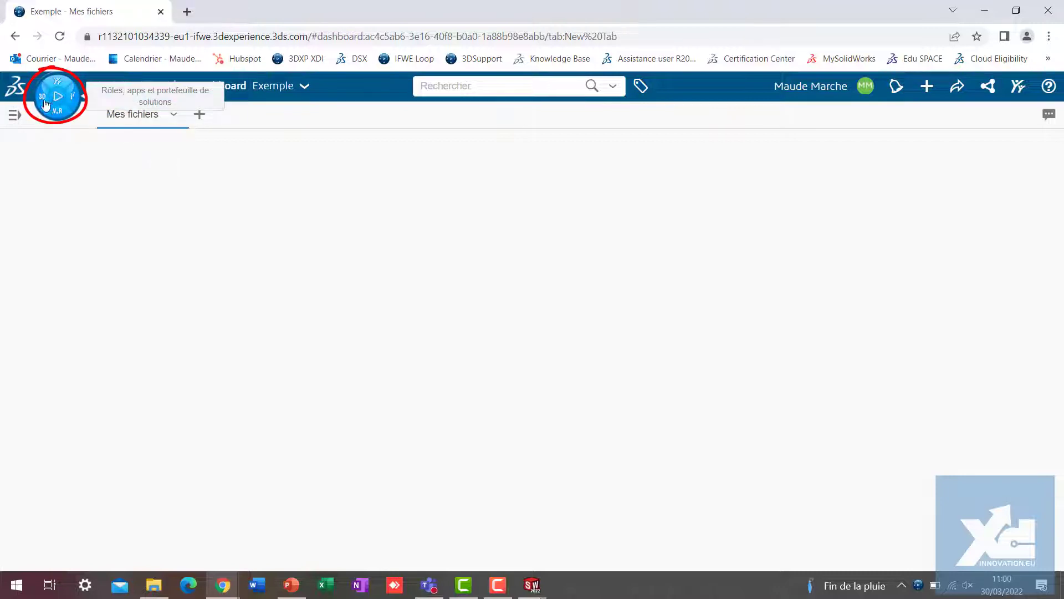
Add the Bookmark Editor app to the Mes fichiers tab and change the tab layout so the widget fills the page.
click(58, 99)
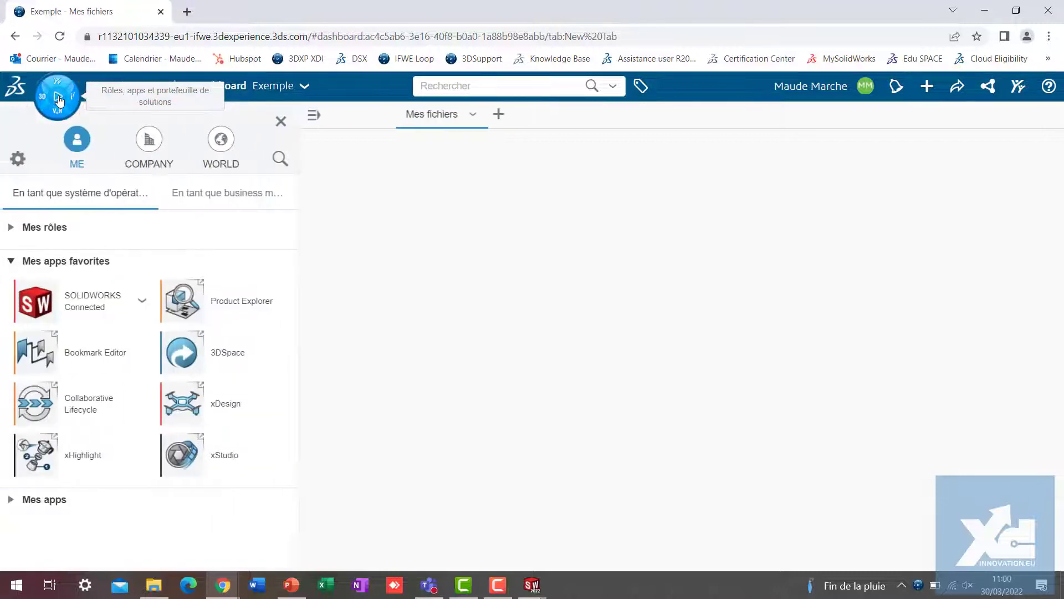
drag(36, 355, 438, 224)
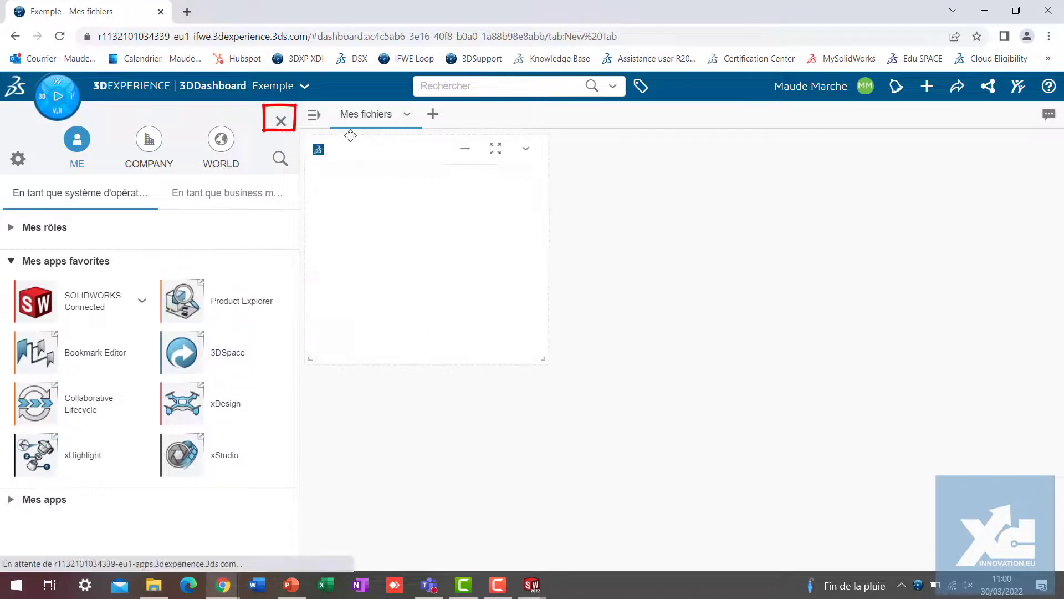
click(281, 122)
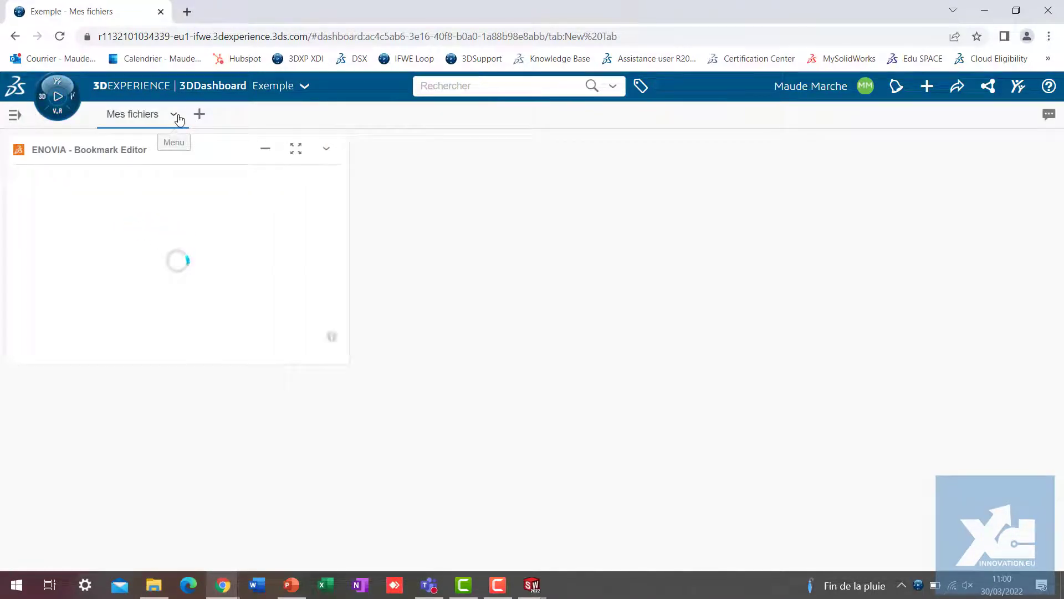
click(173, 115)
click(203, 291)
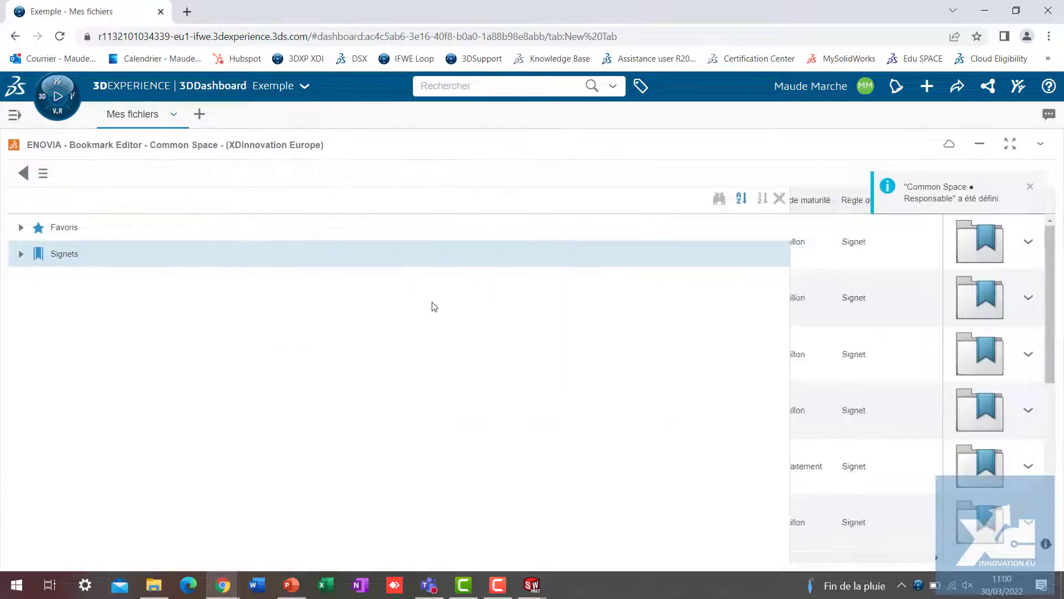
Create a new root bookmark named Exemple under Signets.
click(83, 255)
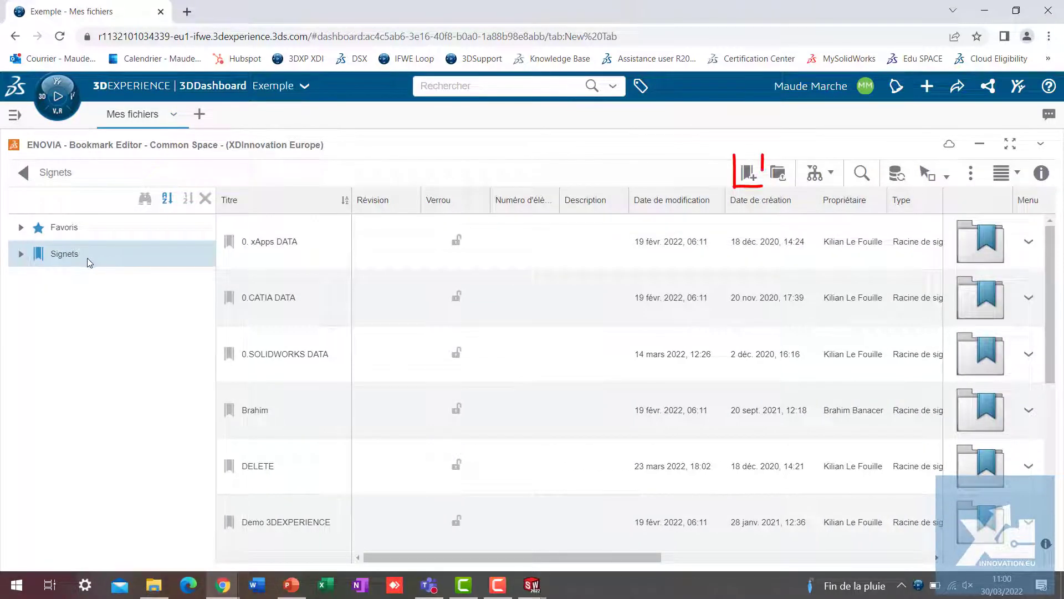
click(749, 174)
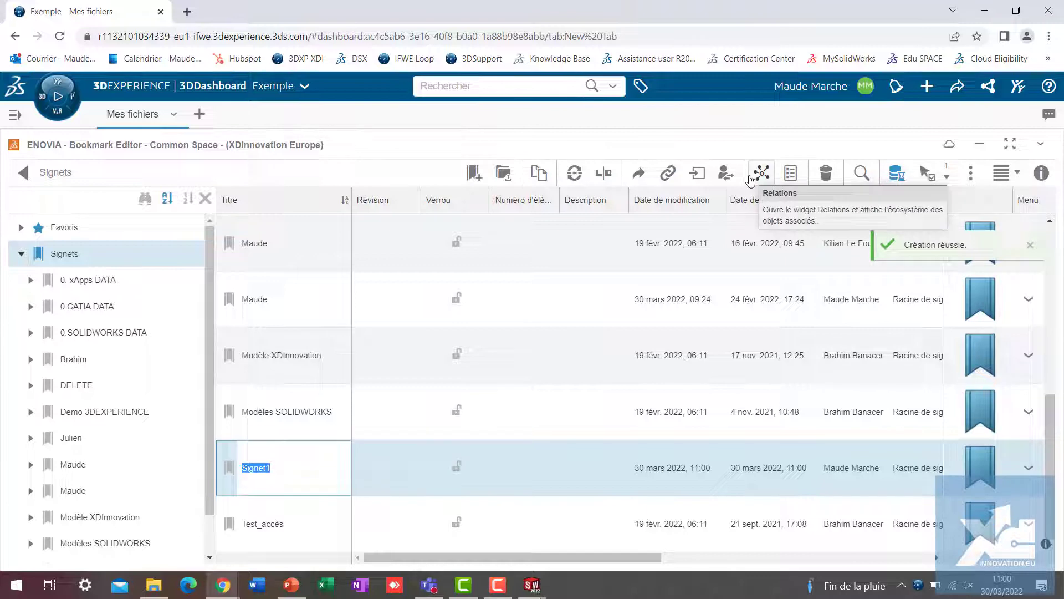
text(Exemple)
key(Return)
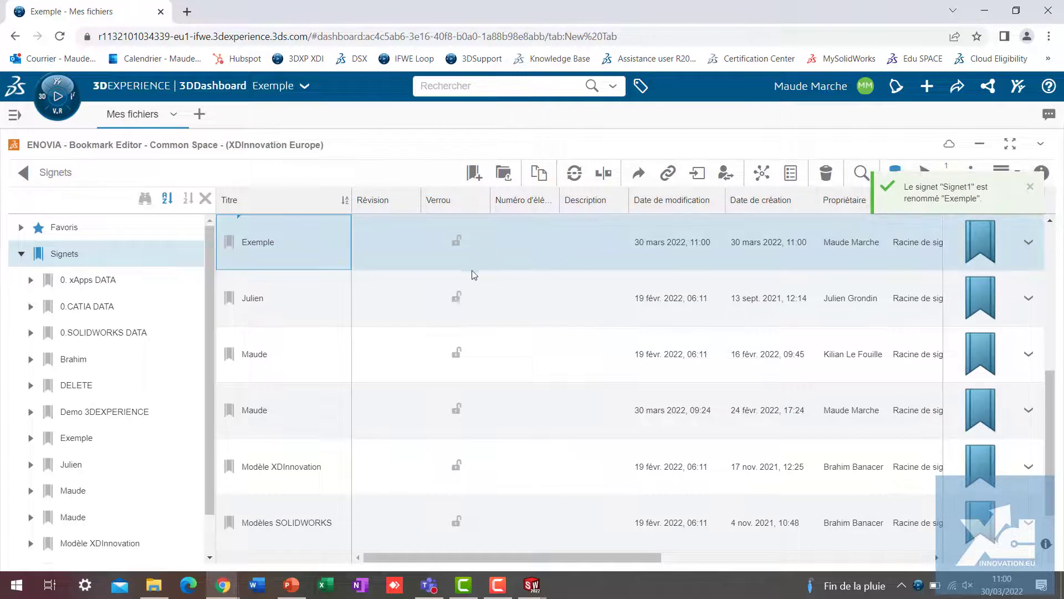
Share the Exemple bookmark, giving one colleague read access (Lecture possible) and another colleague management access (Gestion possible).
double_click(347, 247)
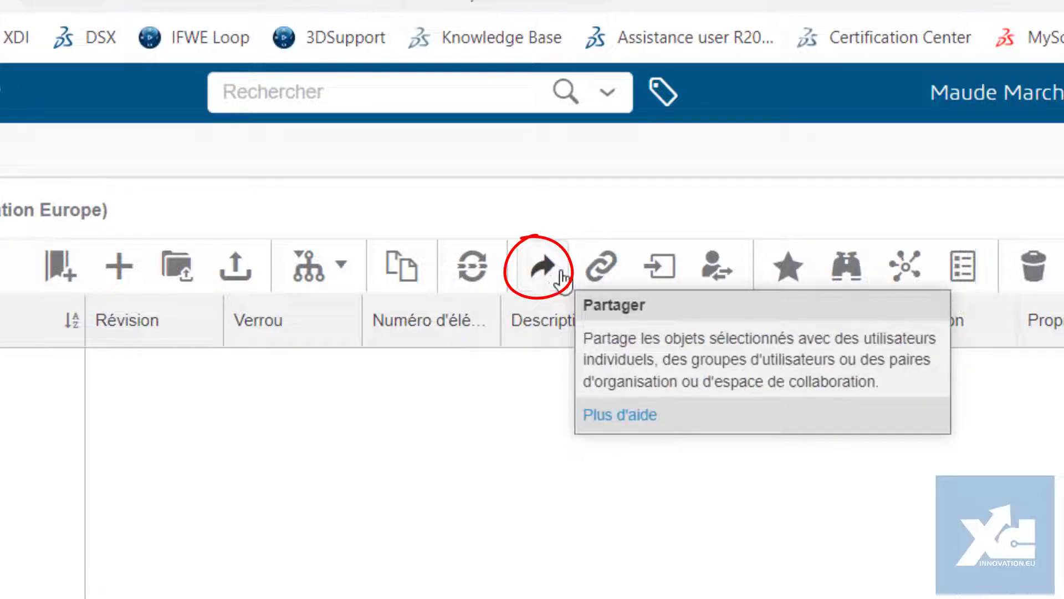
click(538, 264)
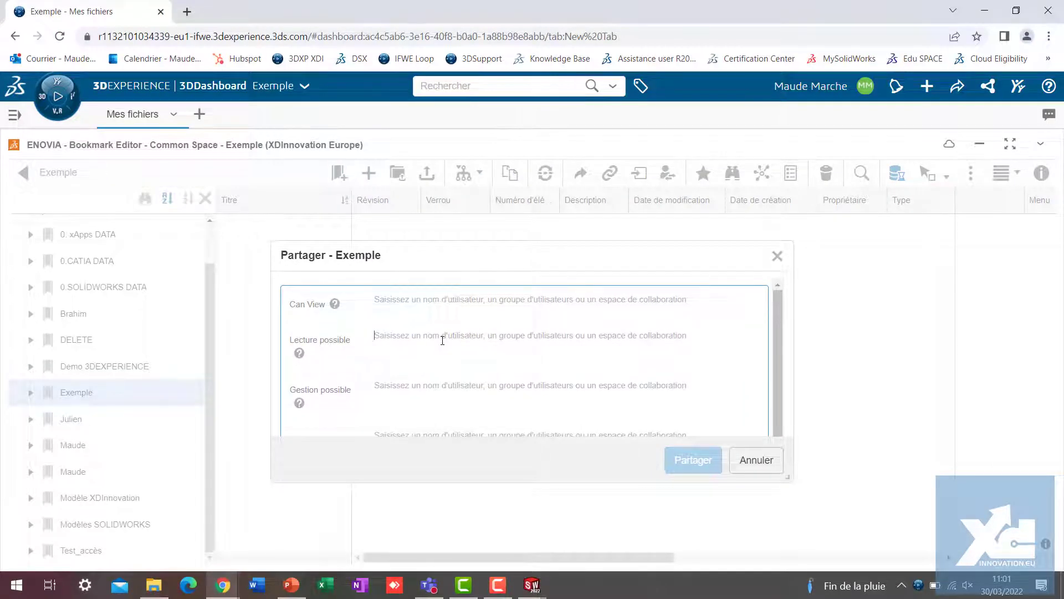
text(Kil)
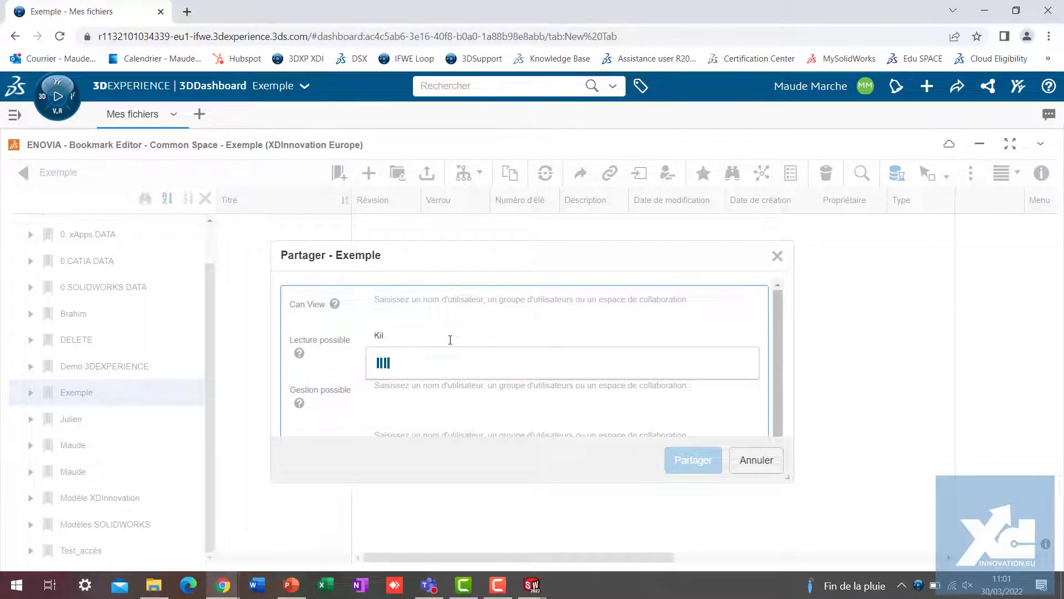
click(439, 373)
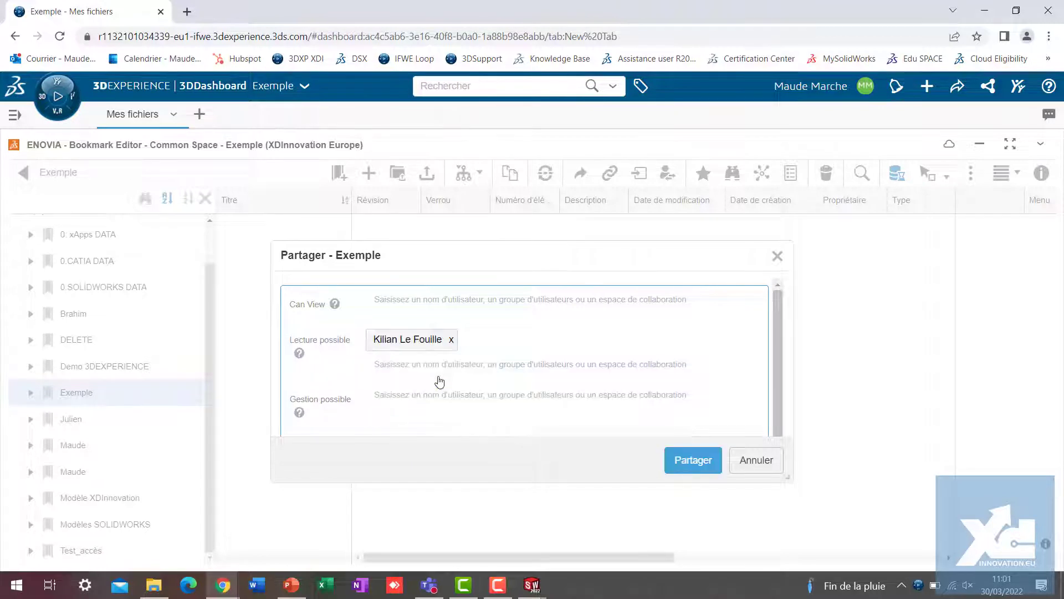
click(429, 396)
text(Ya)
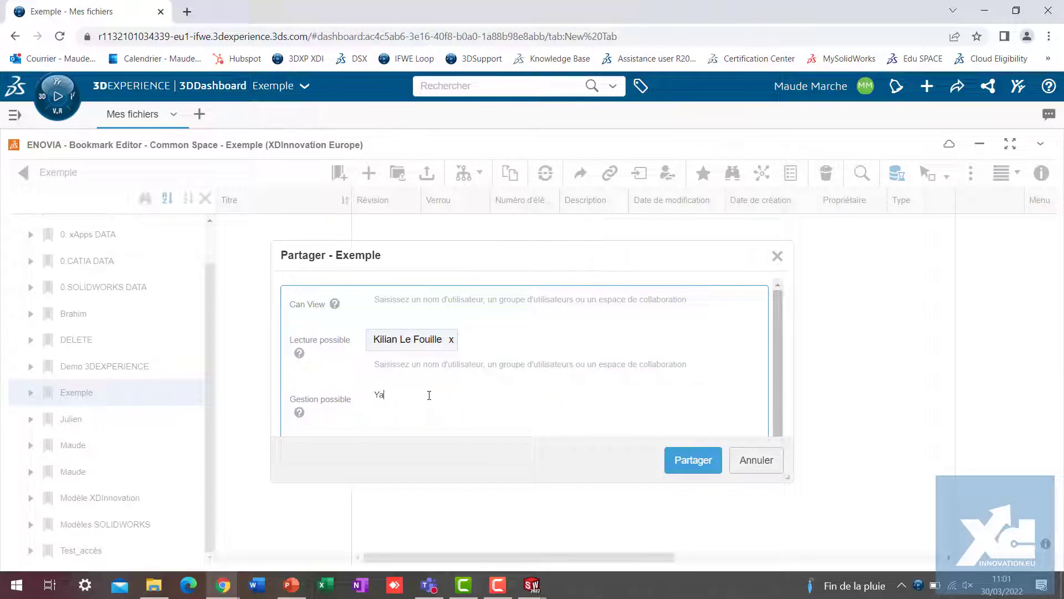
text(ss)
click(470, 341)
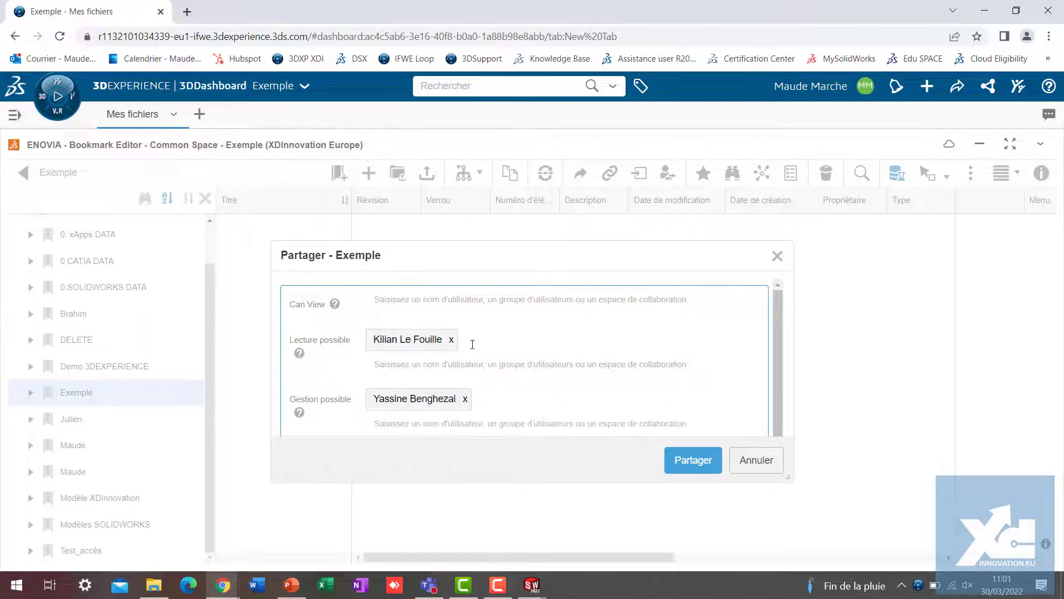
click(699, 461)
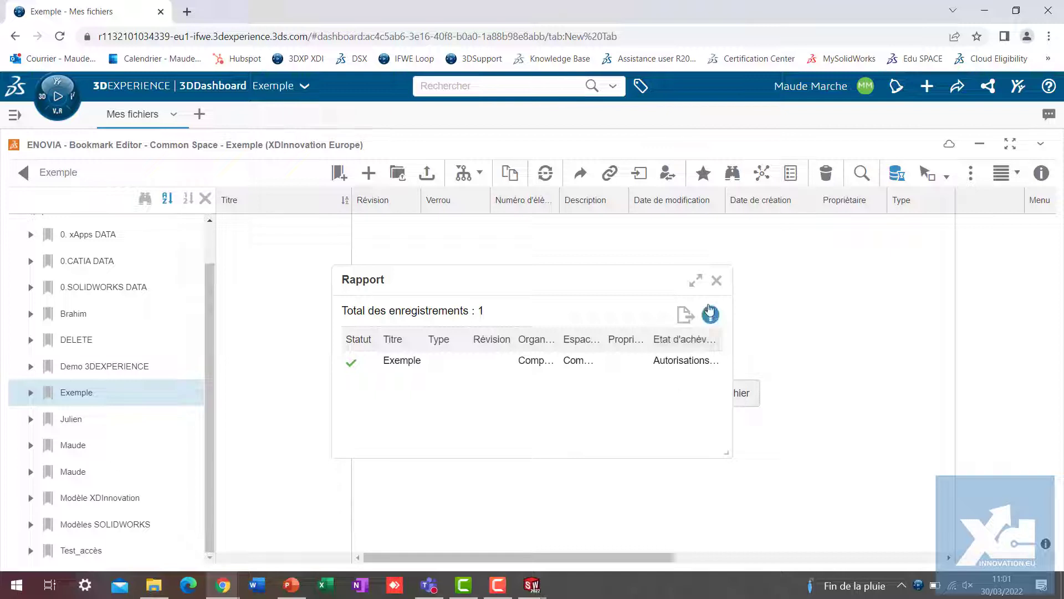
click(718, 281)
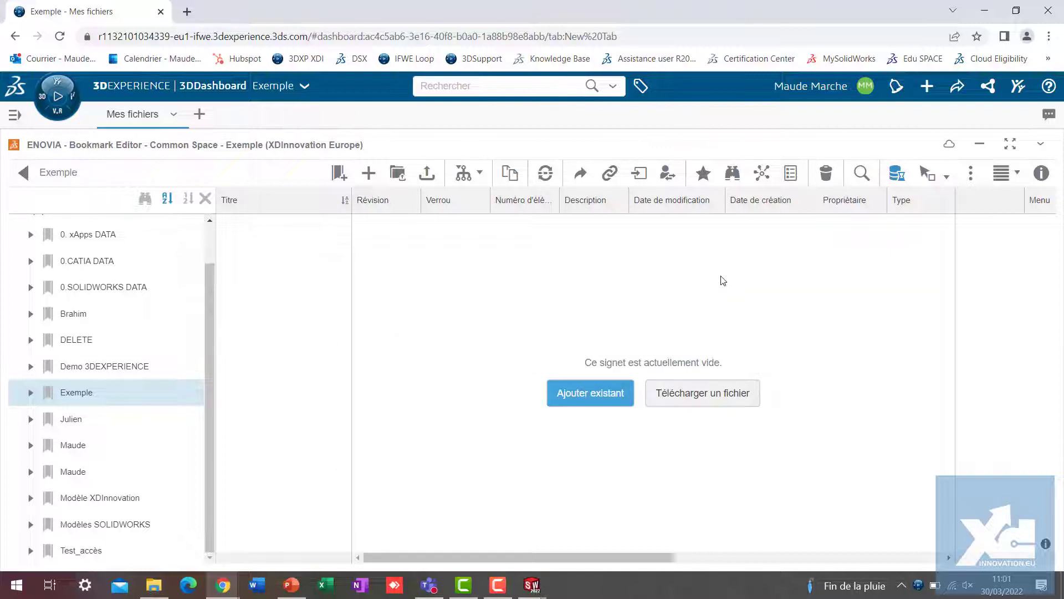
Review in the Exemple bookmark's properties which users can read it and which can manage it.
click(792, 176)
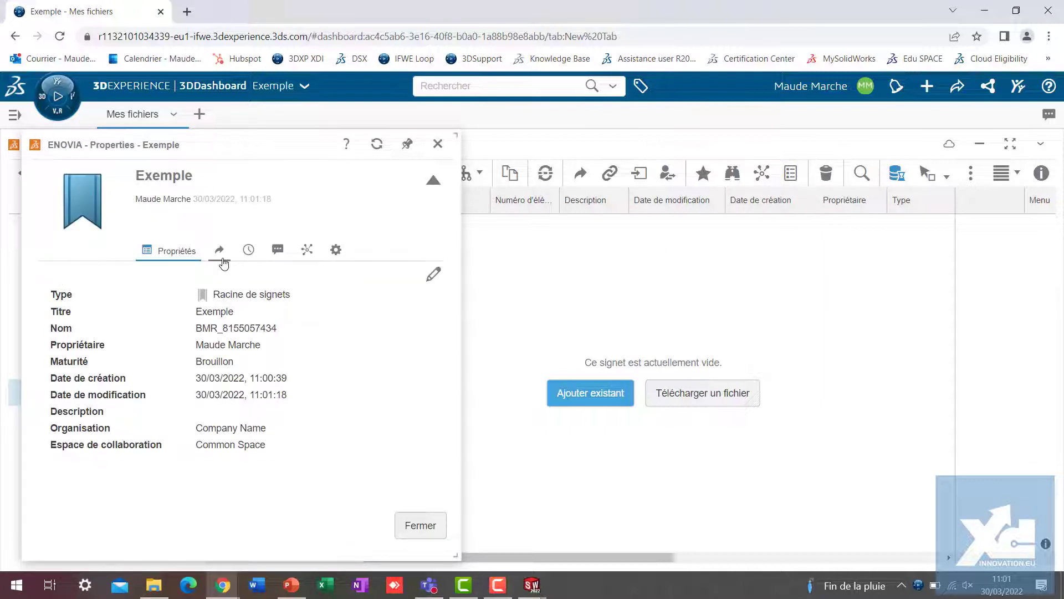
click(221, 254)
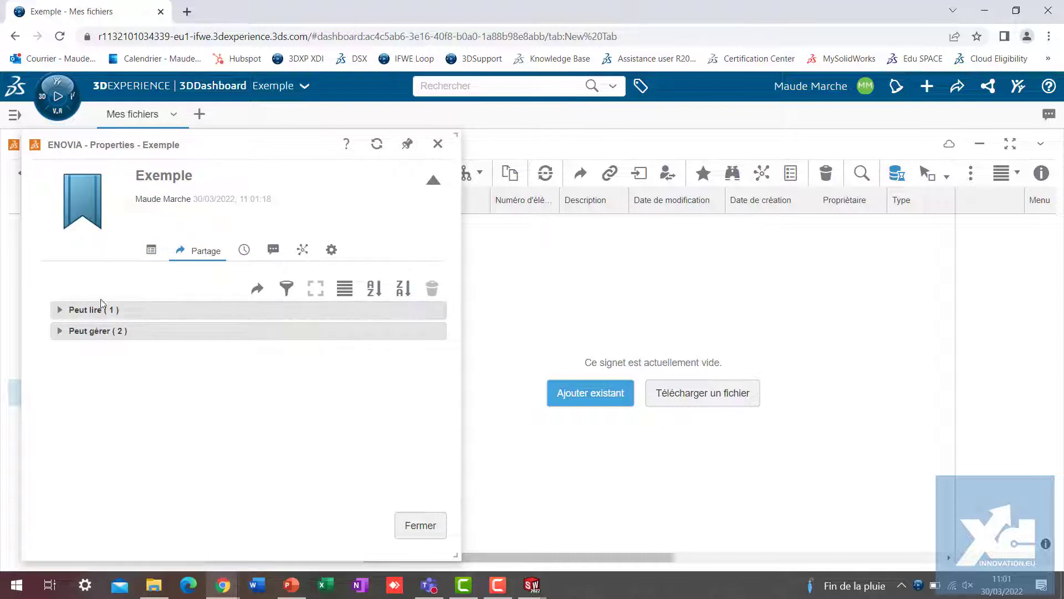
click(61, 309)
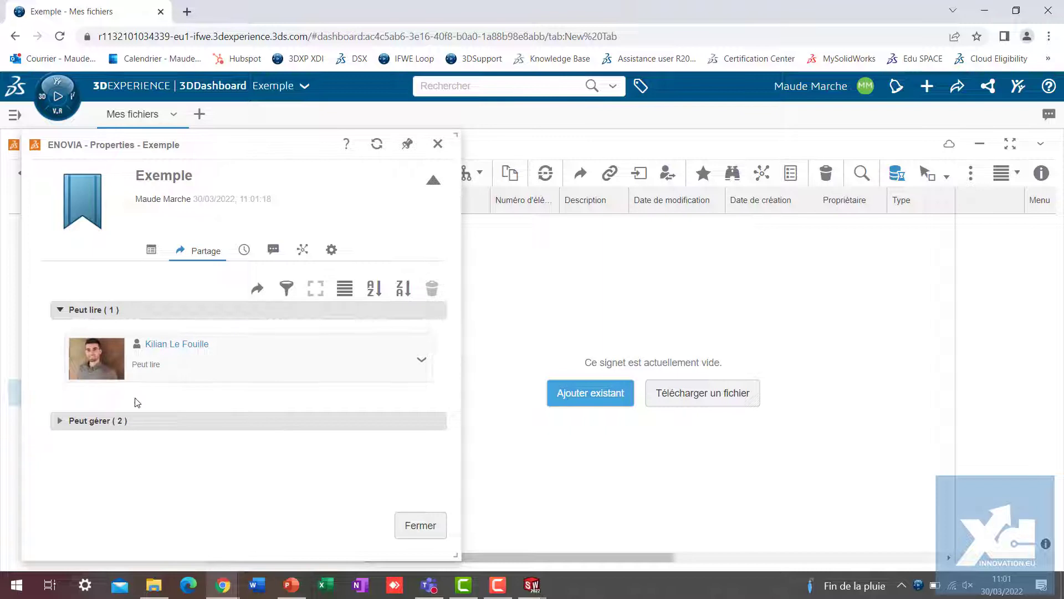
click(61, 310)
click(60, 331)
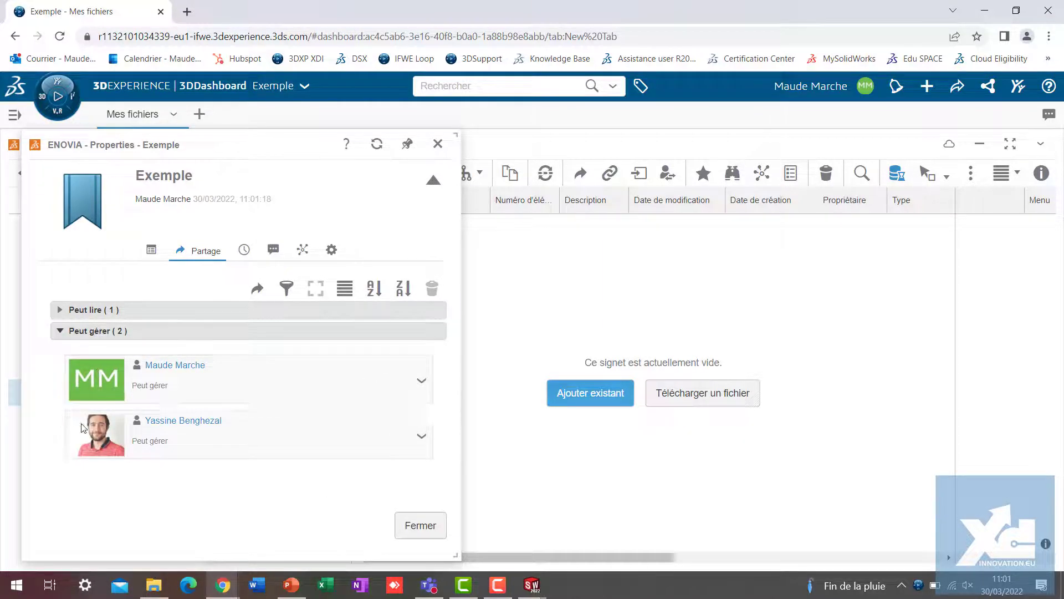
click(61, 331)
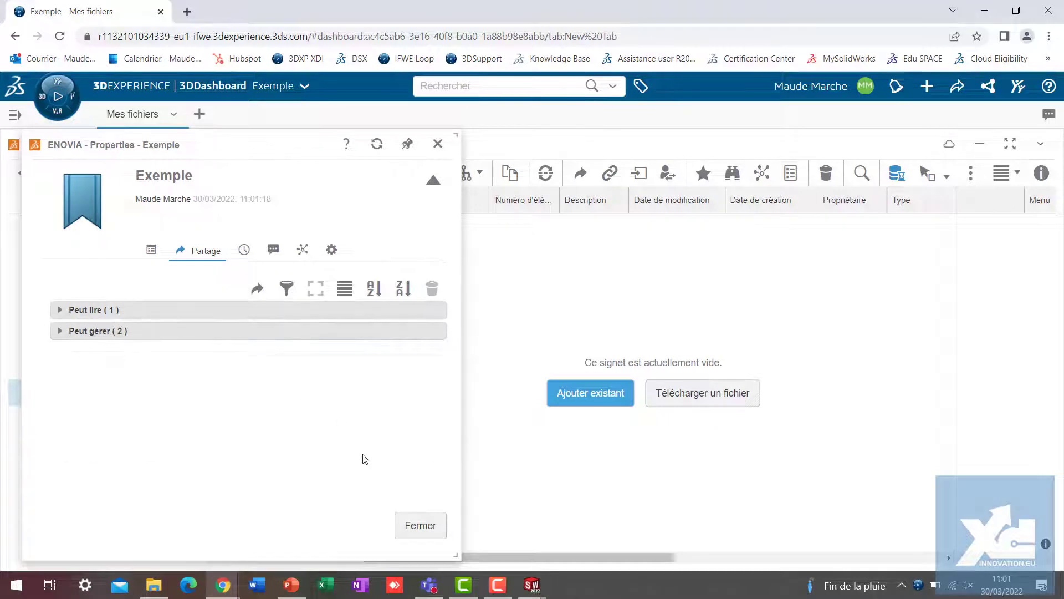
click(408, 528)
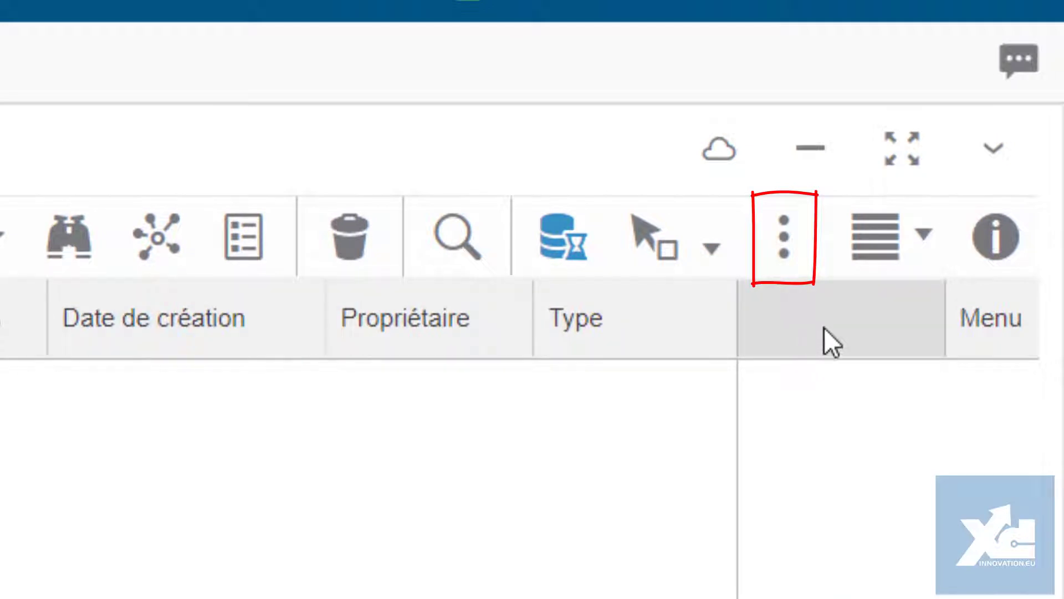
In the tree view options, move the column Est la dernière révision up to just below Etat de maturité.
click(799, 232)
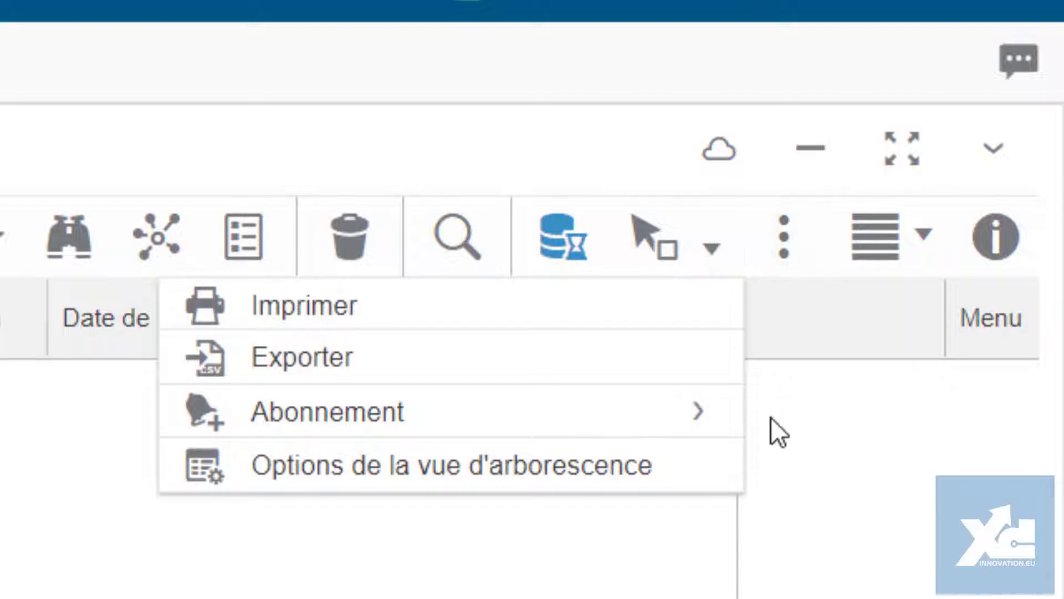
click(502, 480)
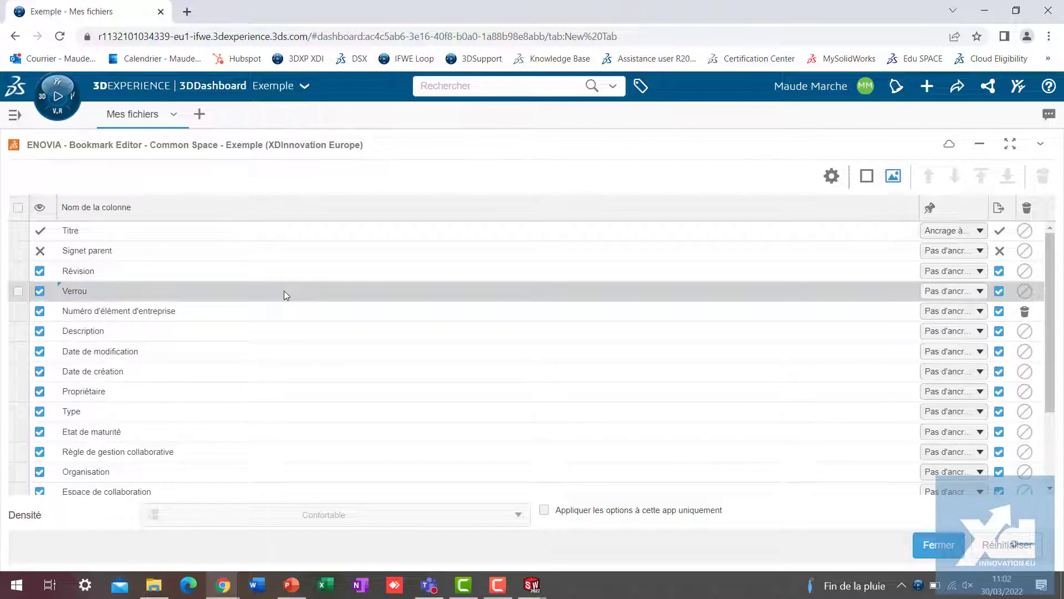
scroll(284, 290, down, 2)
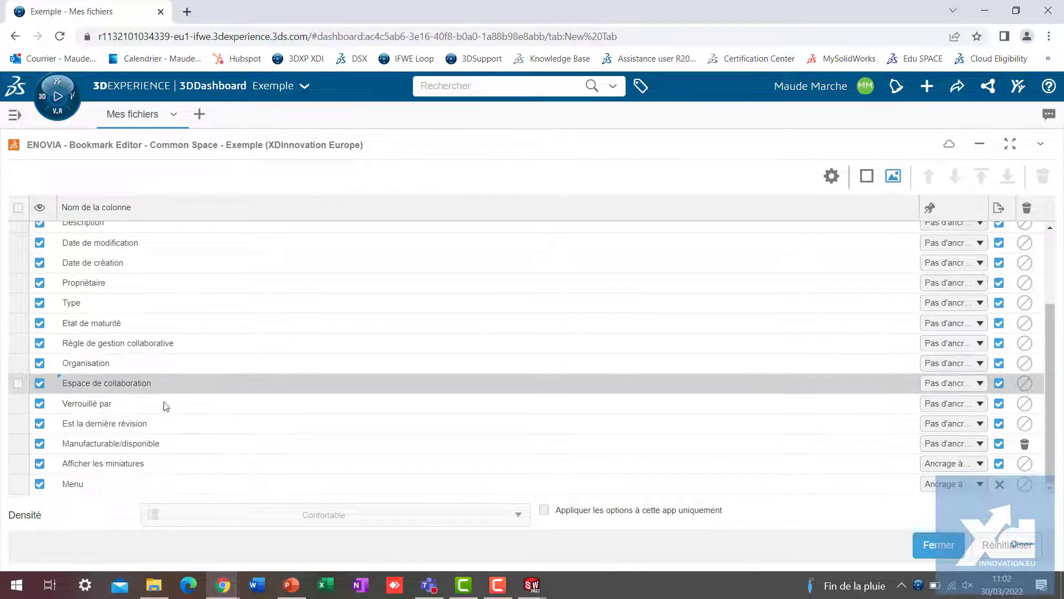
click(161, 424)
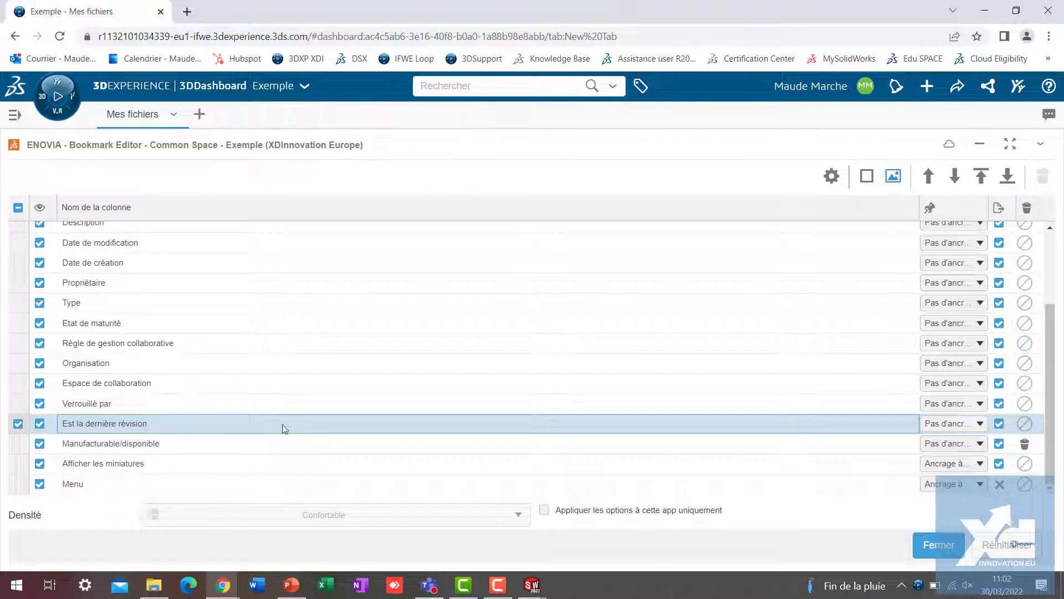
click(981, 178)
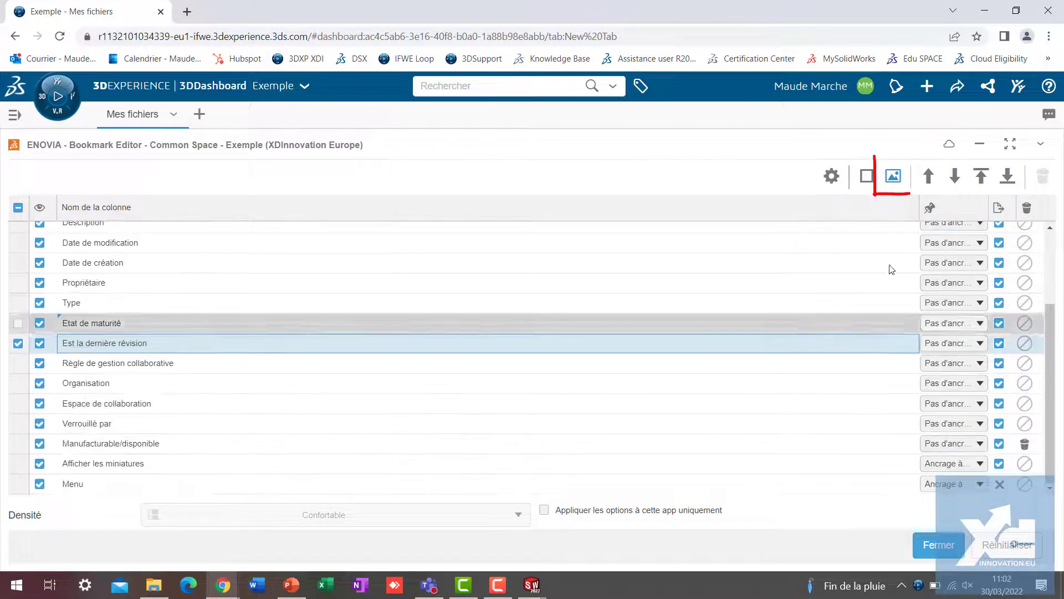
Turn the thumbnail display off and back on in the tree view options.
click(893, 178)
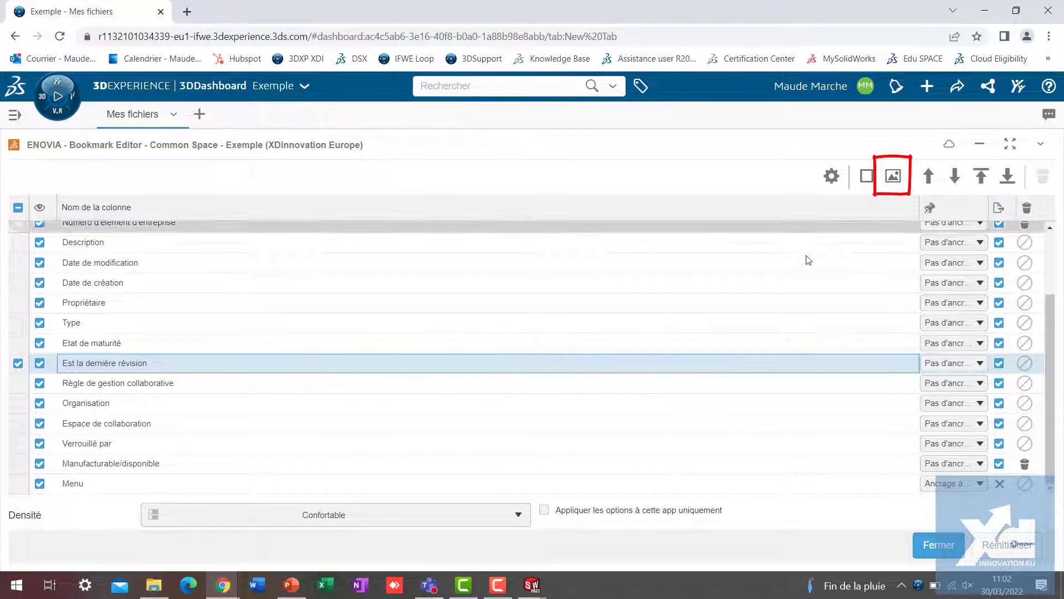
click(893, 179)
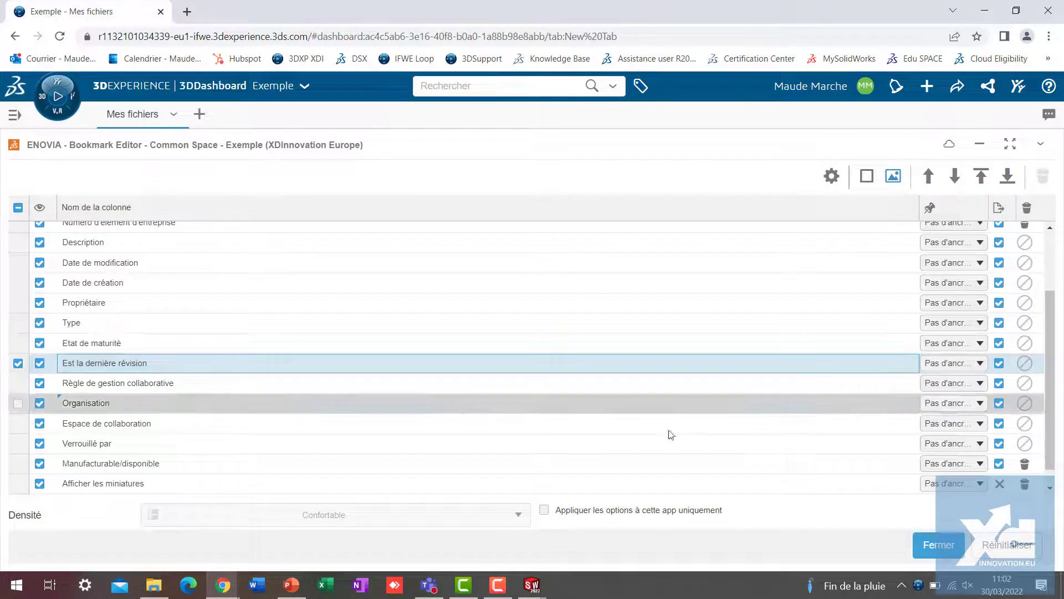
Pin the Afficher les miniatures column to the right (Ancrage à droite), close the options and check the columns in a bookmark containing files.
scroll(294, 474, down, 1)
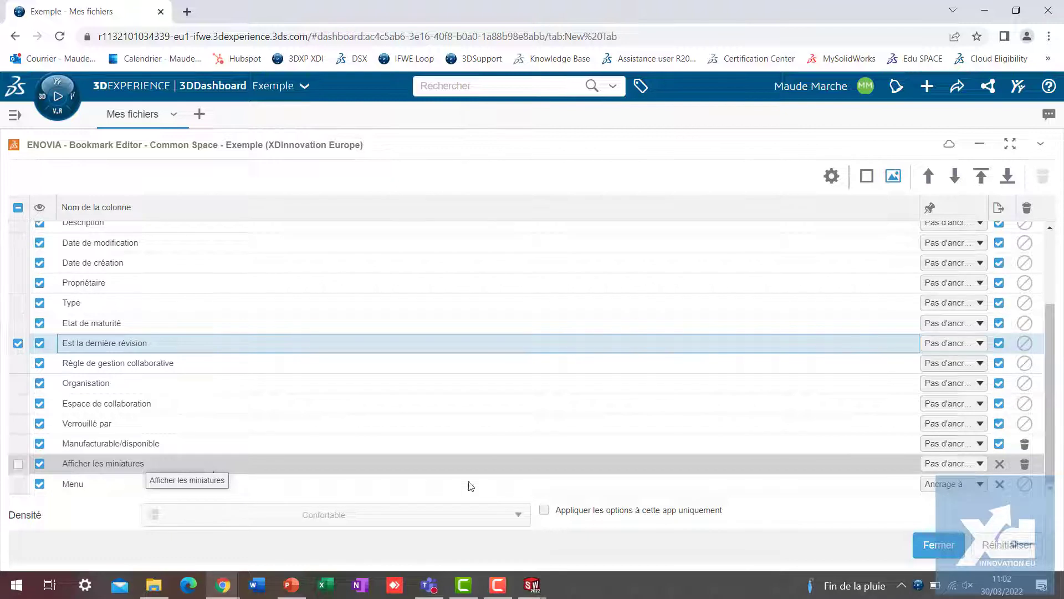
click(978, 463)
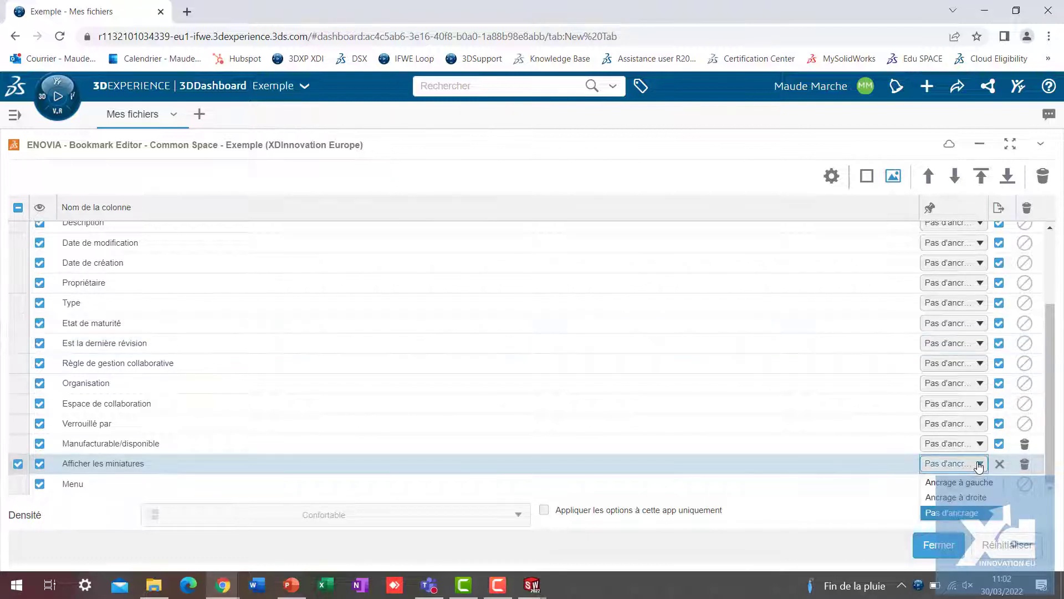
click(961, 498)
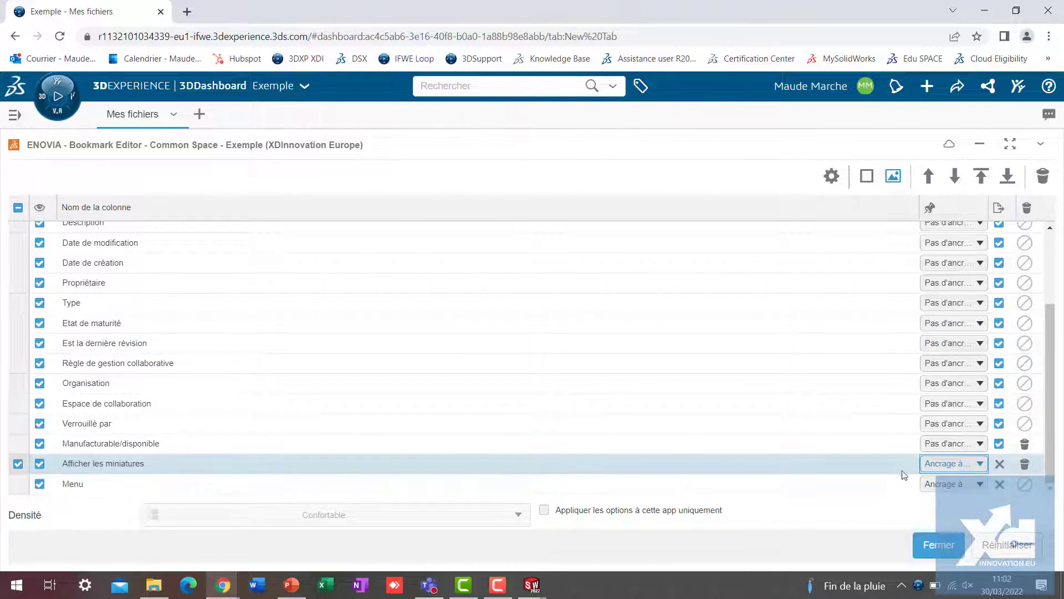
click(933, 549)
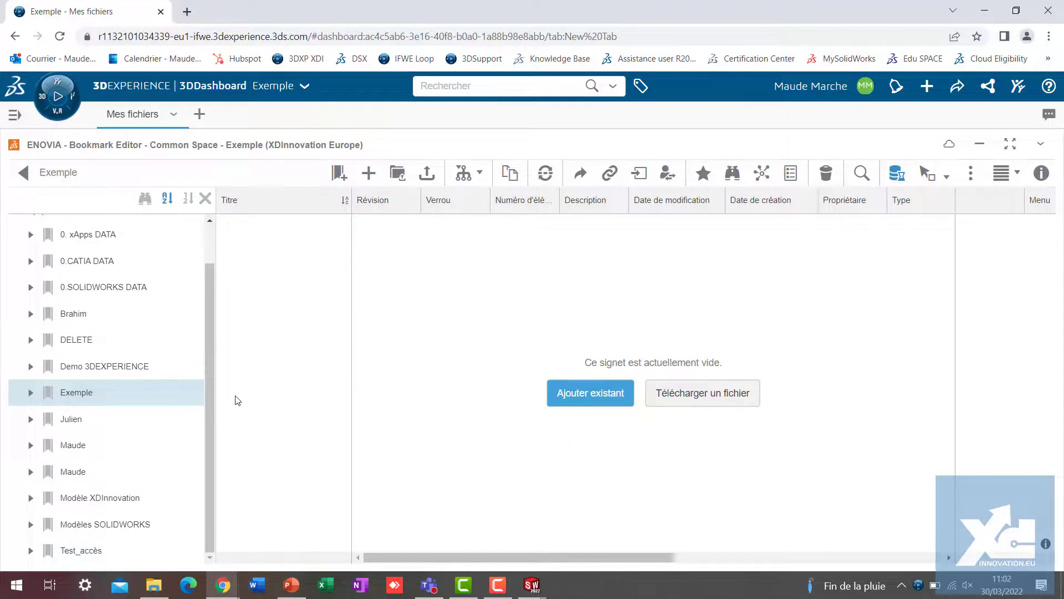
click(105, 445)
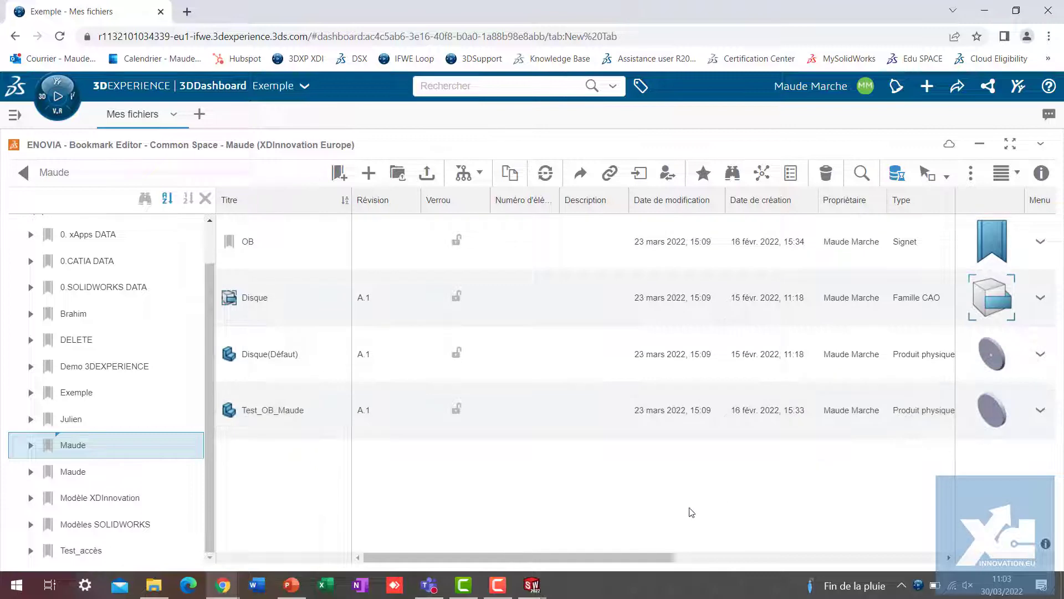
drag(617, 553, 733, 545)
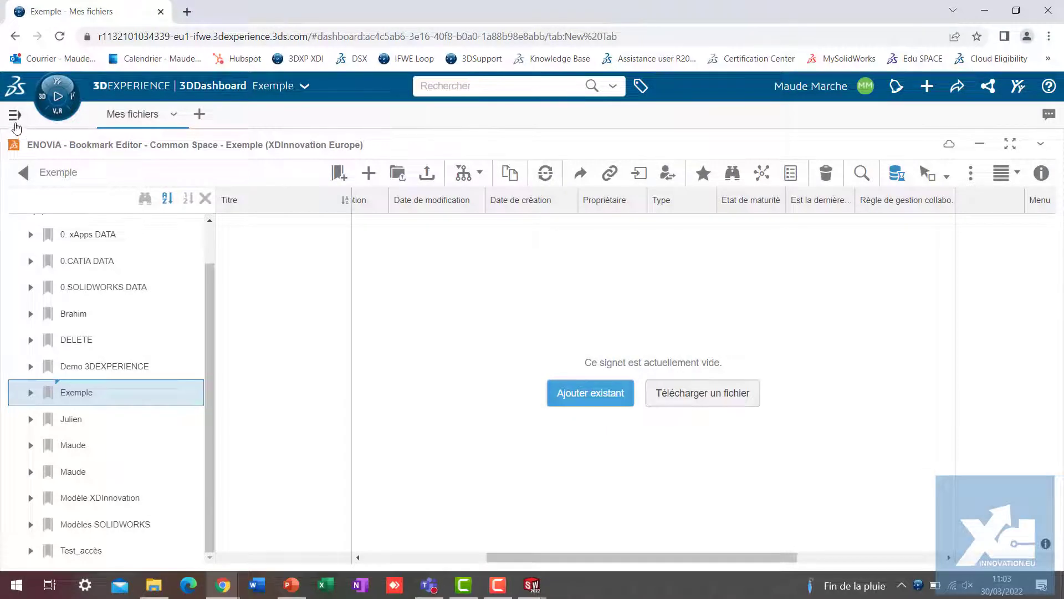
Manage the members of the Exemple dashboard, adding one colleague as Lecteur and another as Contributeur.
click(14, 118)
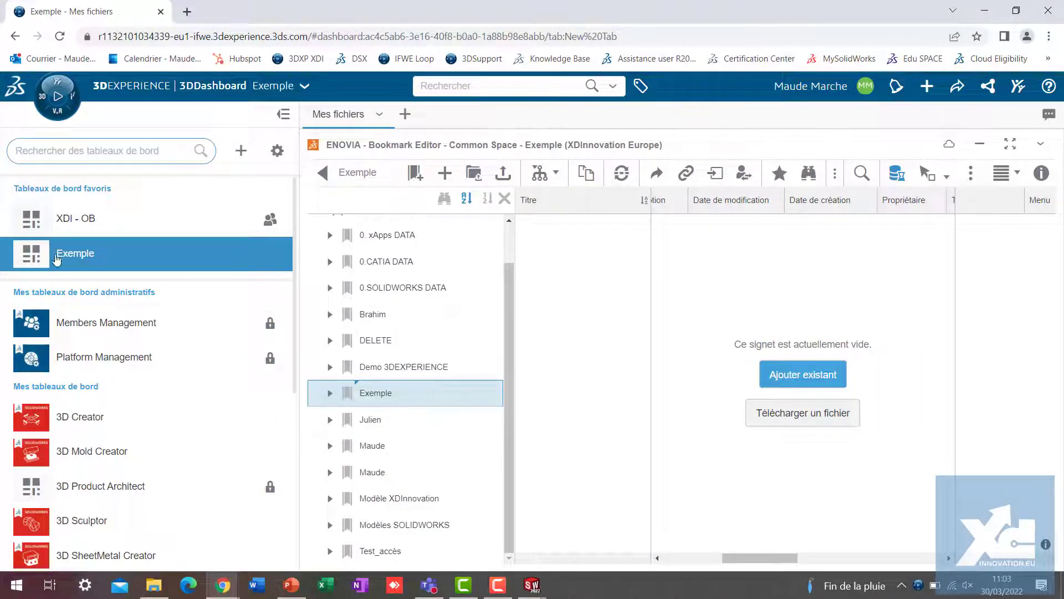
click(277, 151)
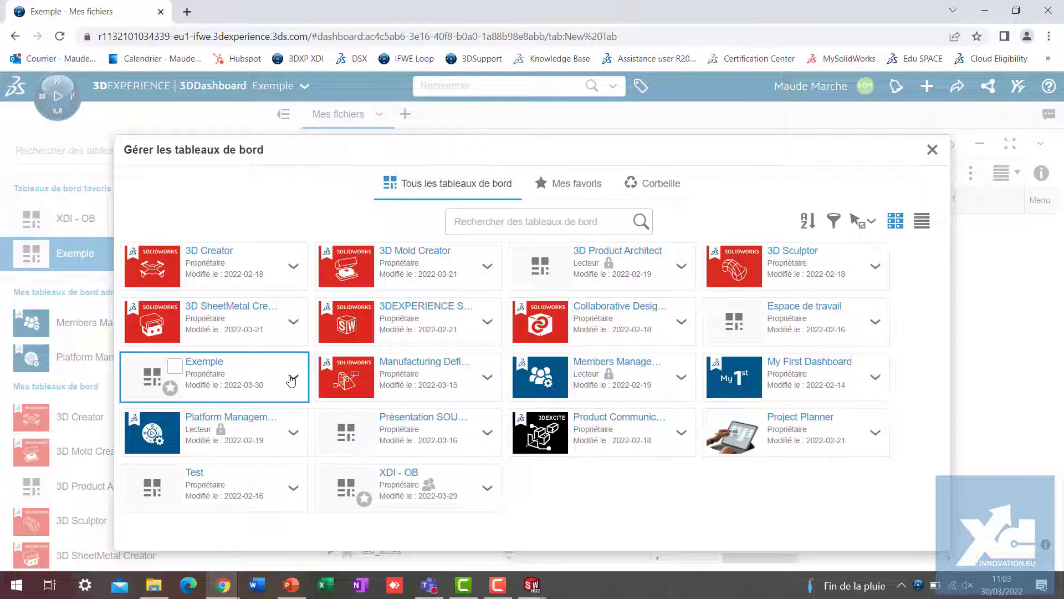
click(240, 377)
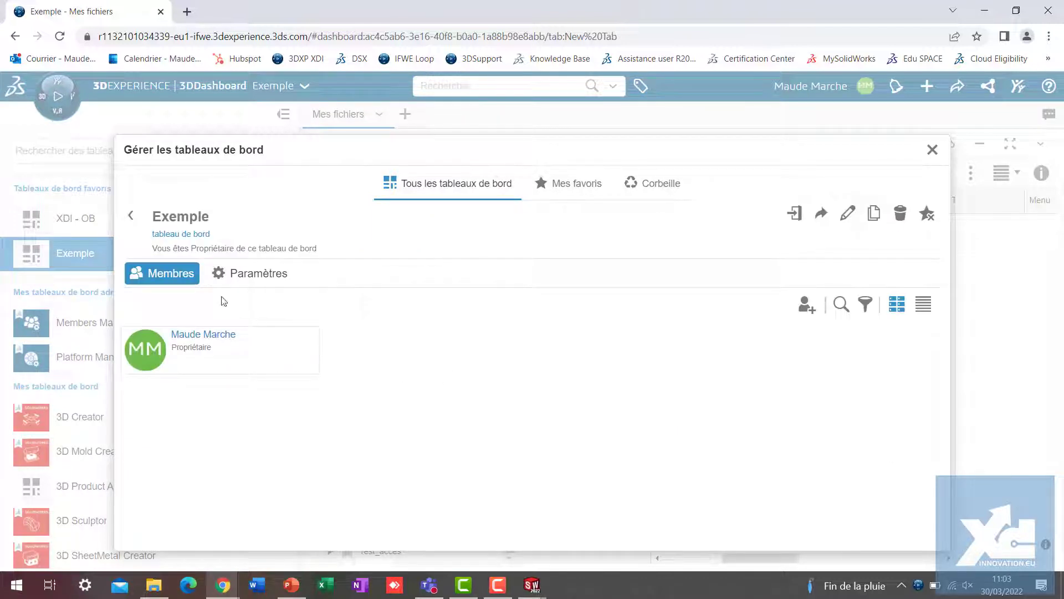
click(176, 282)
click(806, 308)
click(283, 334)
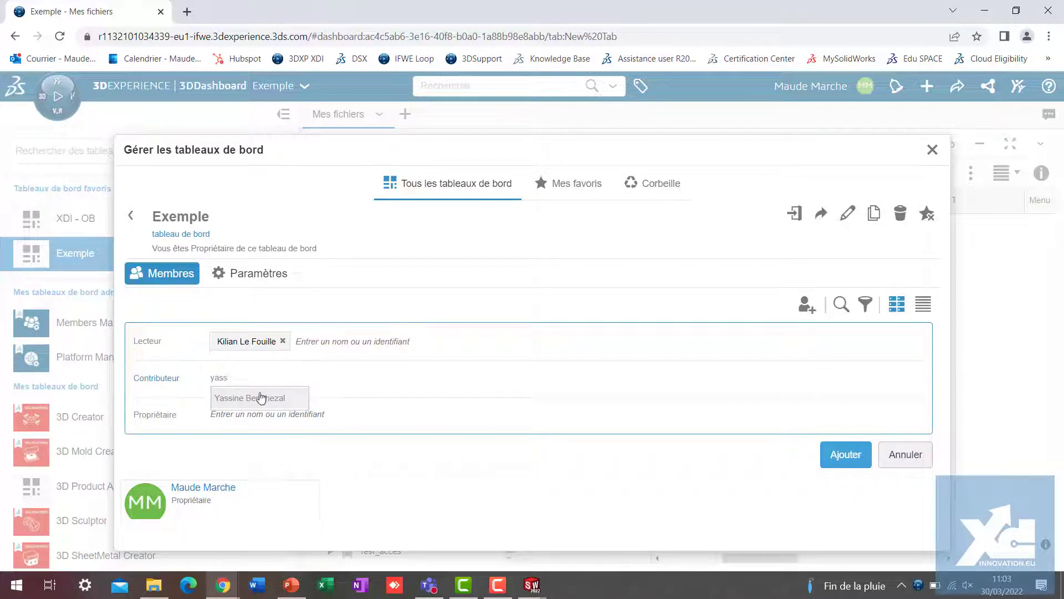
click(261, 397)
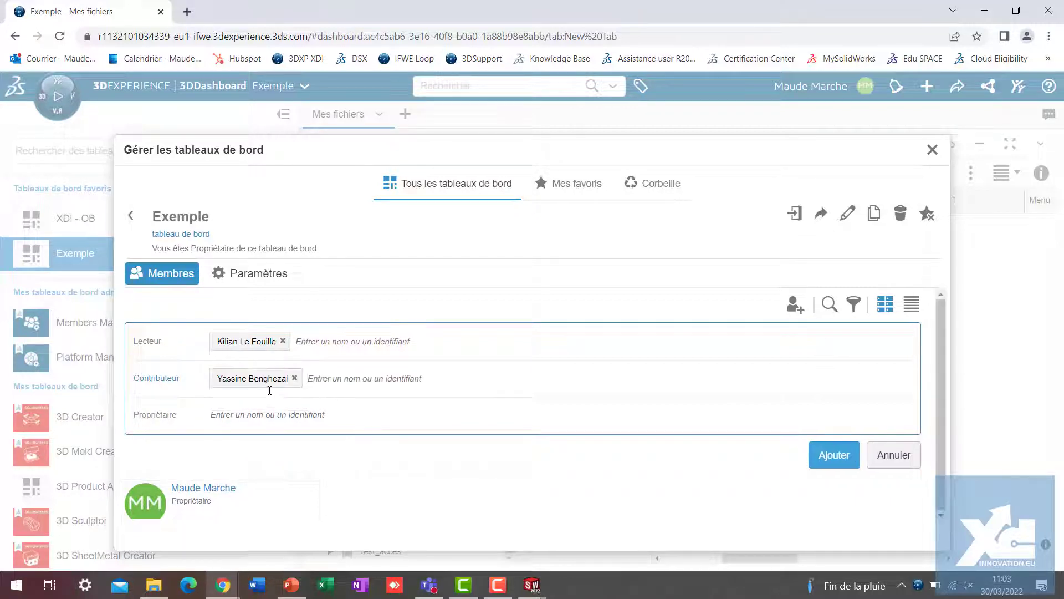
click(835, 456)
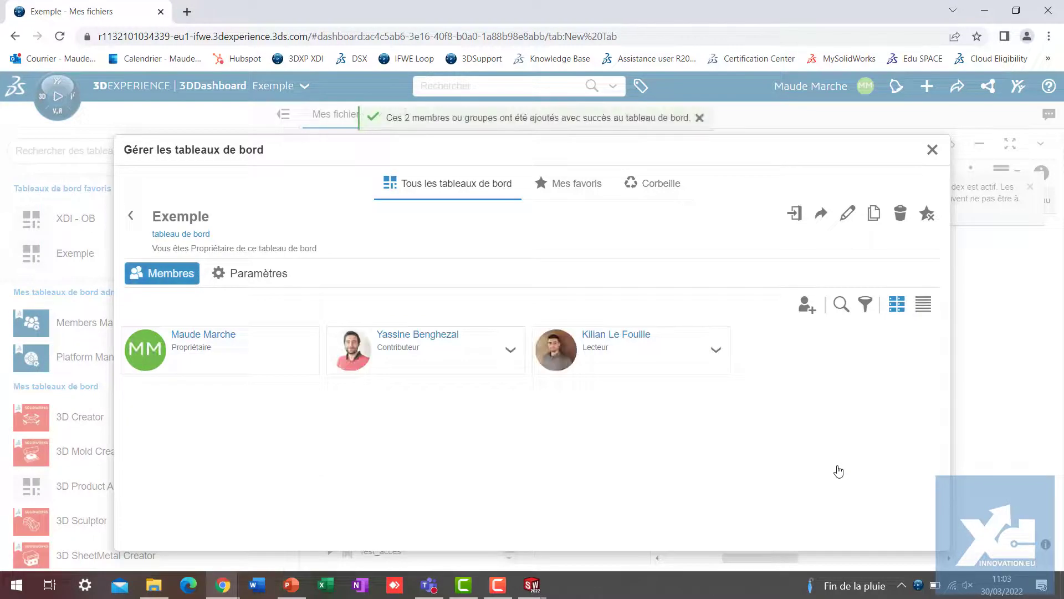